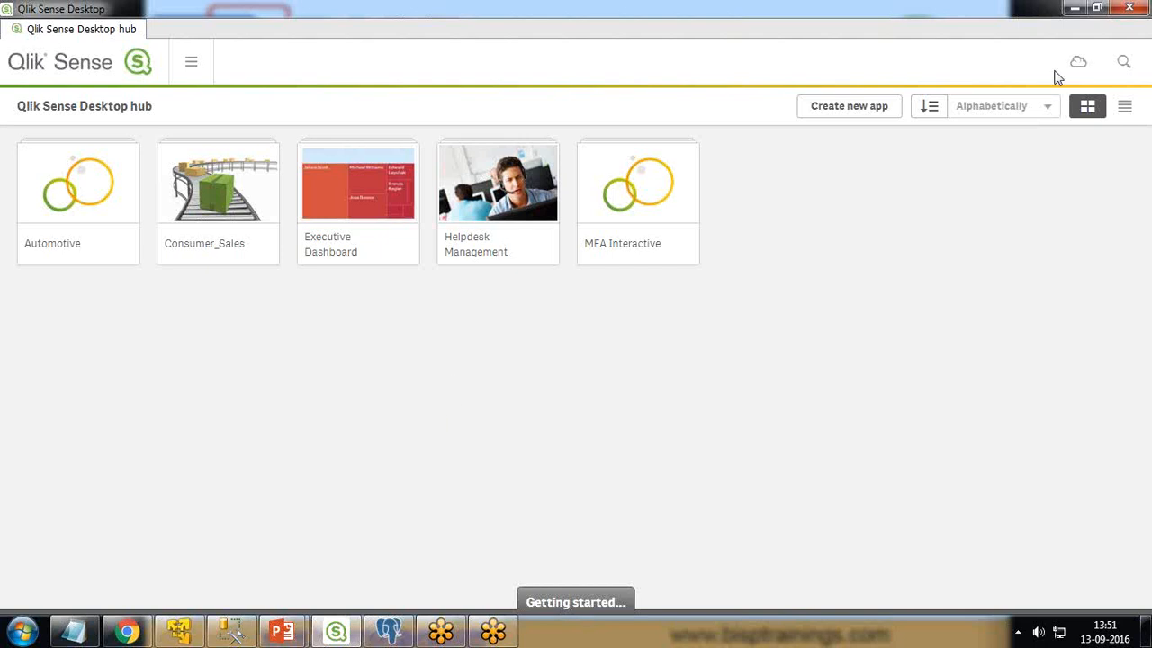
Create a new app named BispSQLConnector and open it.
click(844, 110)
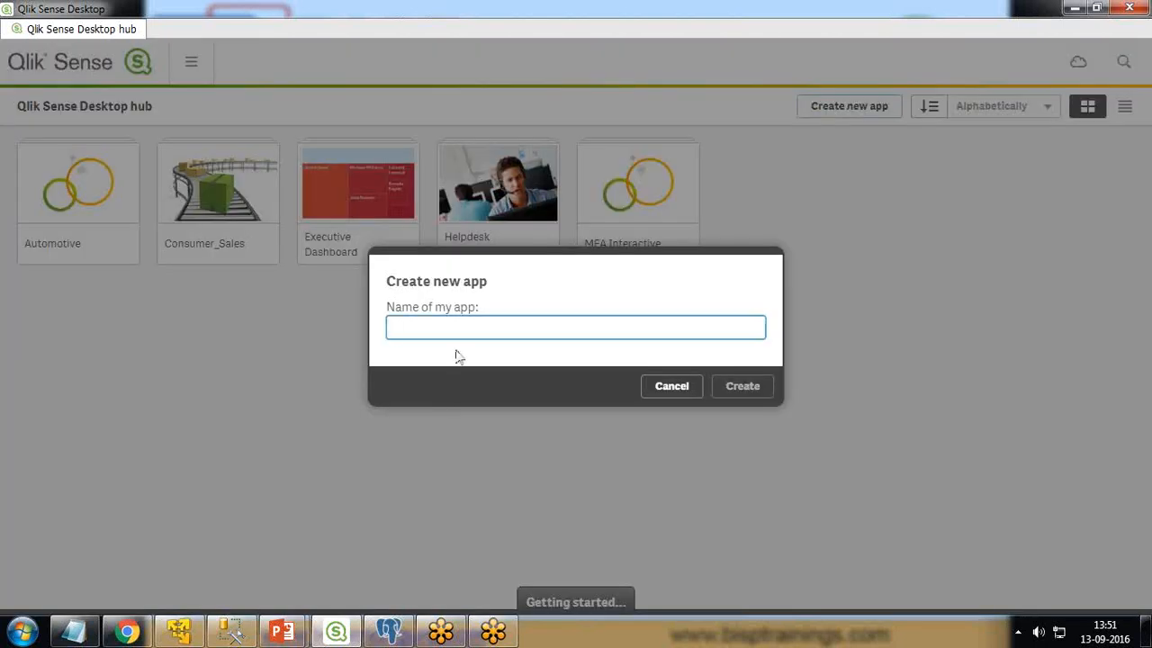
text(BispSQ)
text(li)
text(onnector)
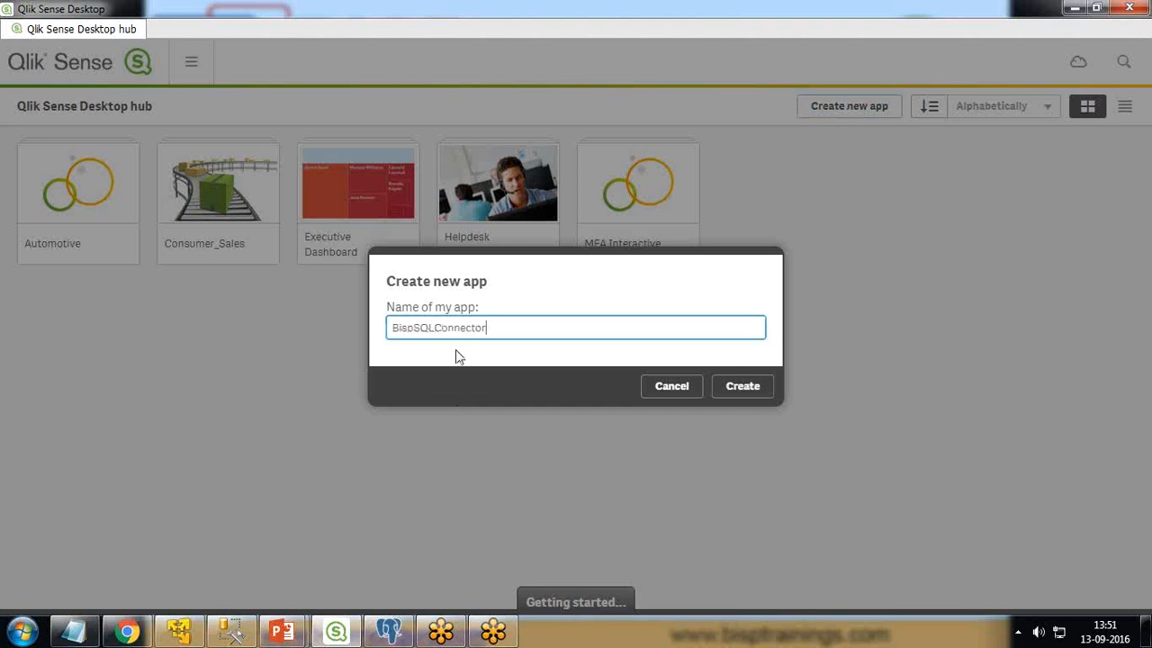
click(745, 391)
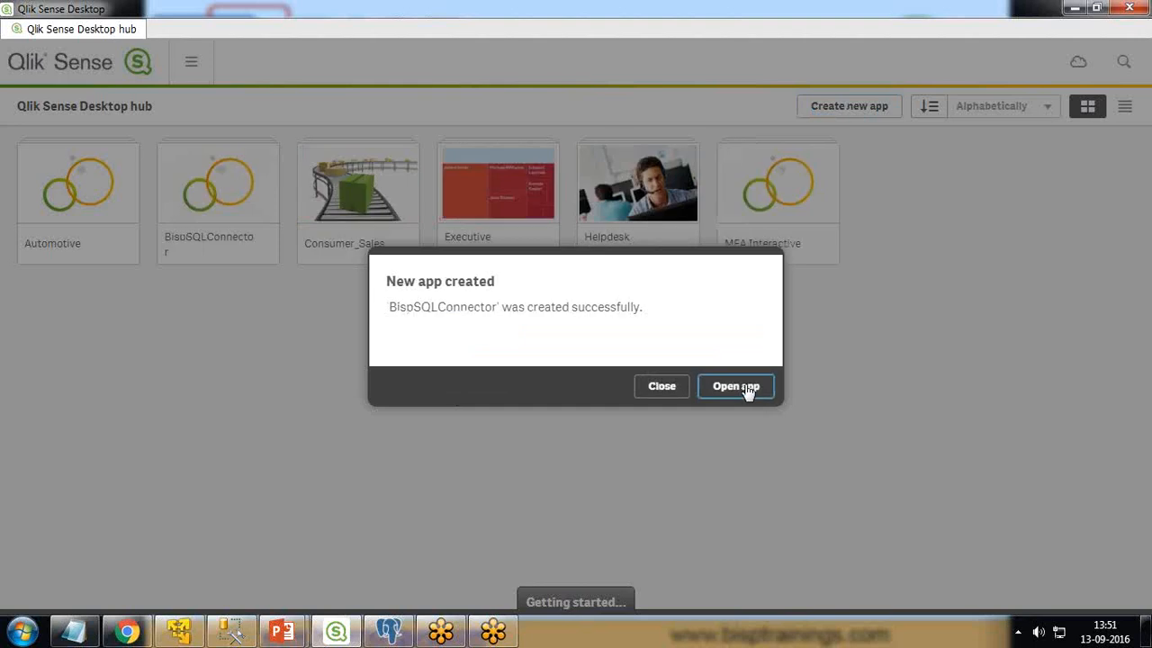
click(736, 388)
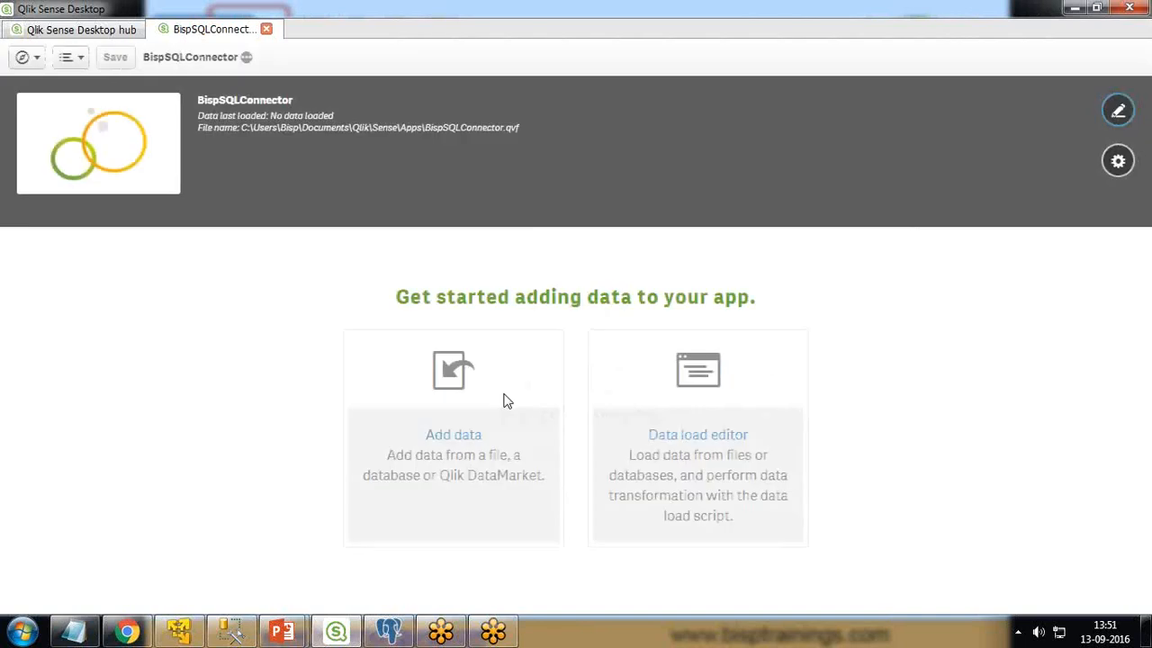
Start adding data through a new OLE DB connection using the Microsoft OLE DB Provider for SQL Server.
click(455, 442)
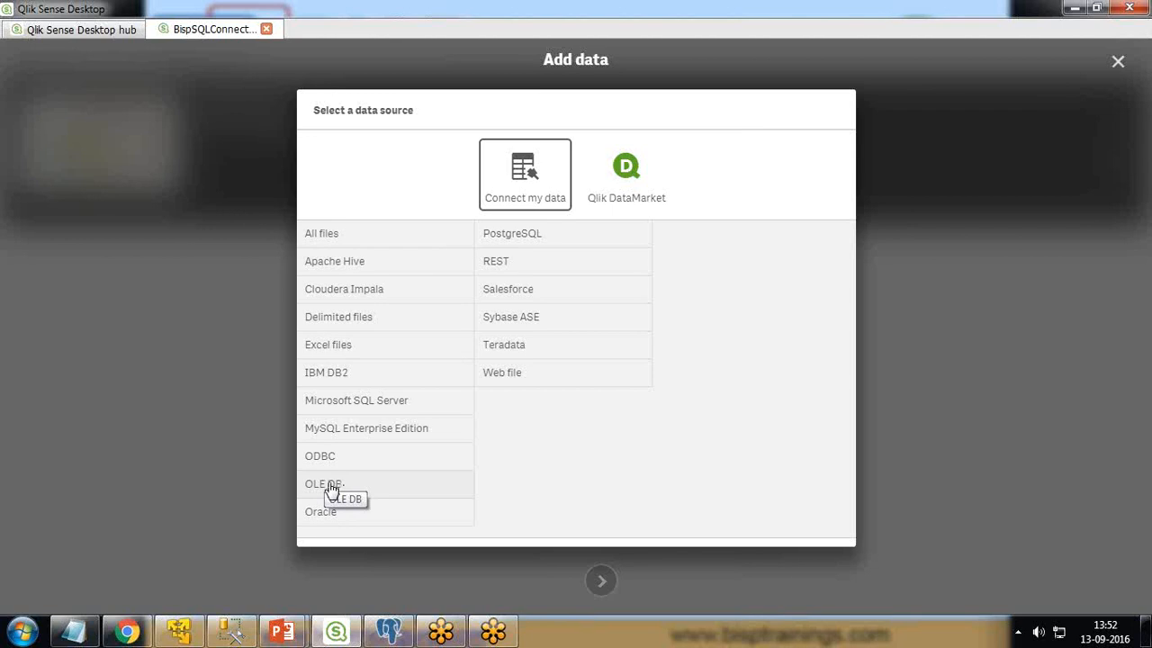
click(337, 484)
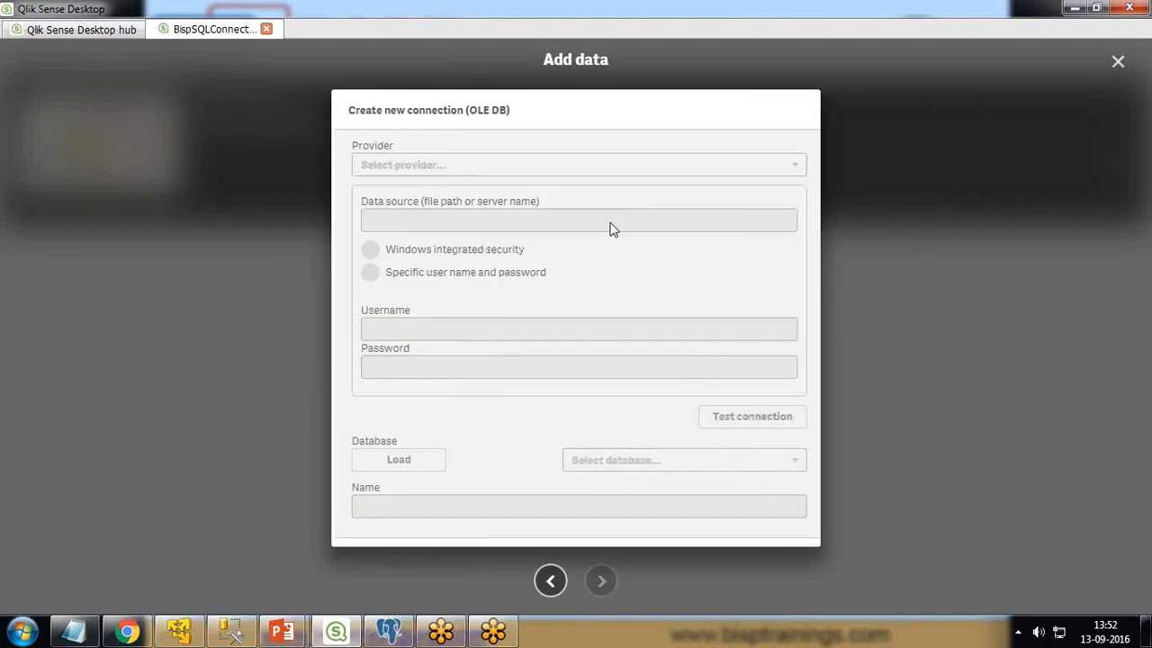
click(497, 170)
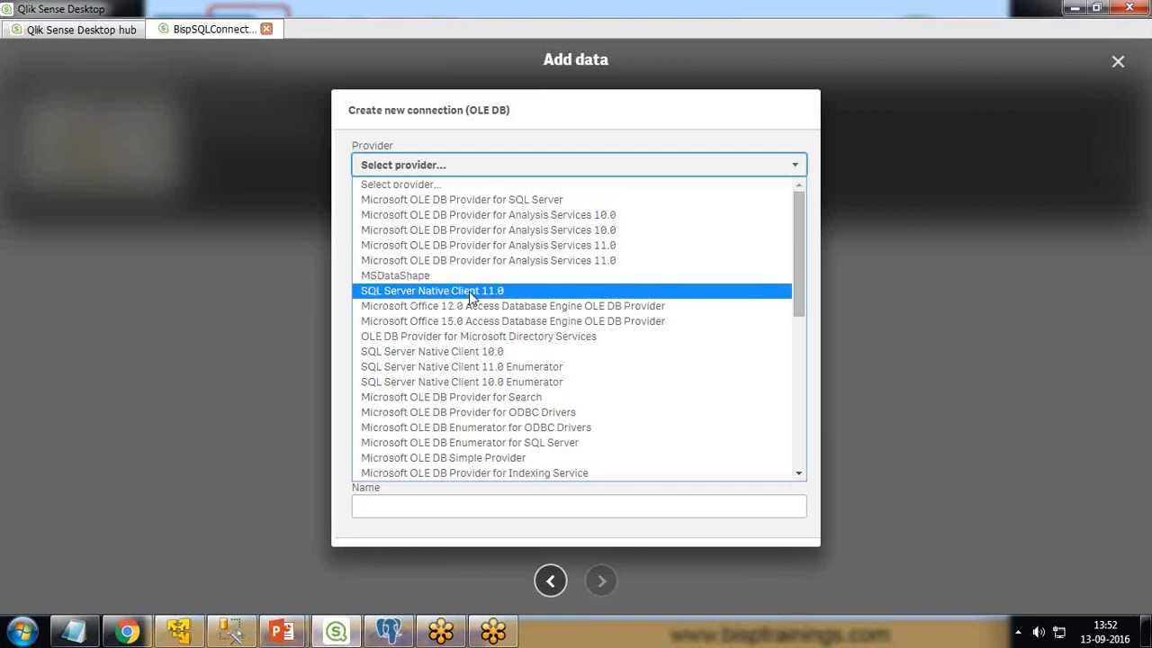
click(443, 200)
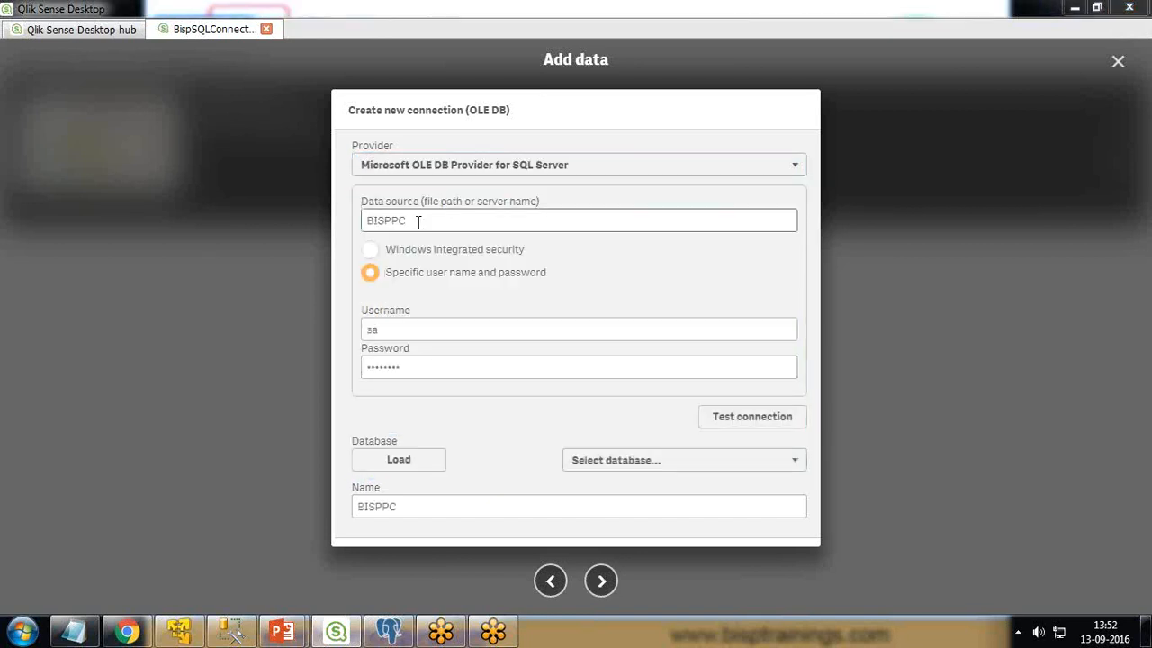
Switch to SQL Server Management Studio and check the server name and login in the Connect to Server dialog.
drag(419, 221, 337, 222)
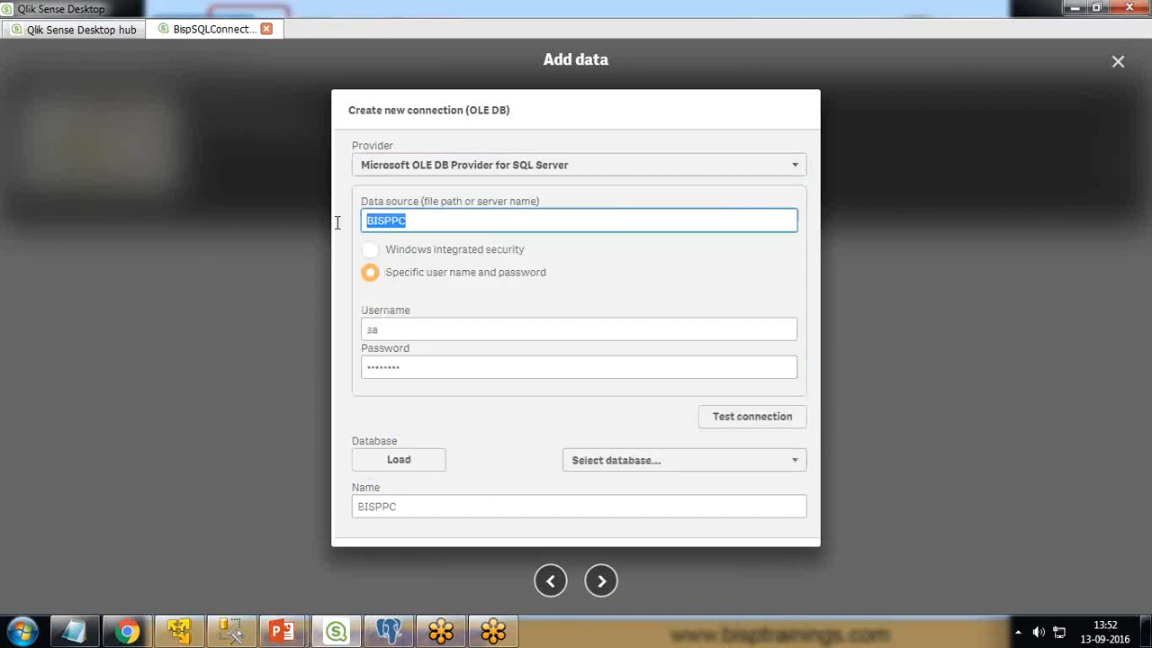
click(230, 632)
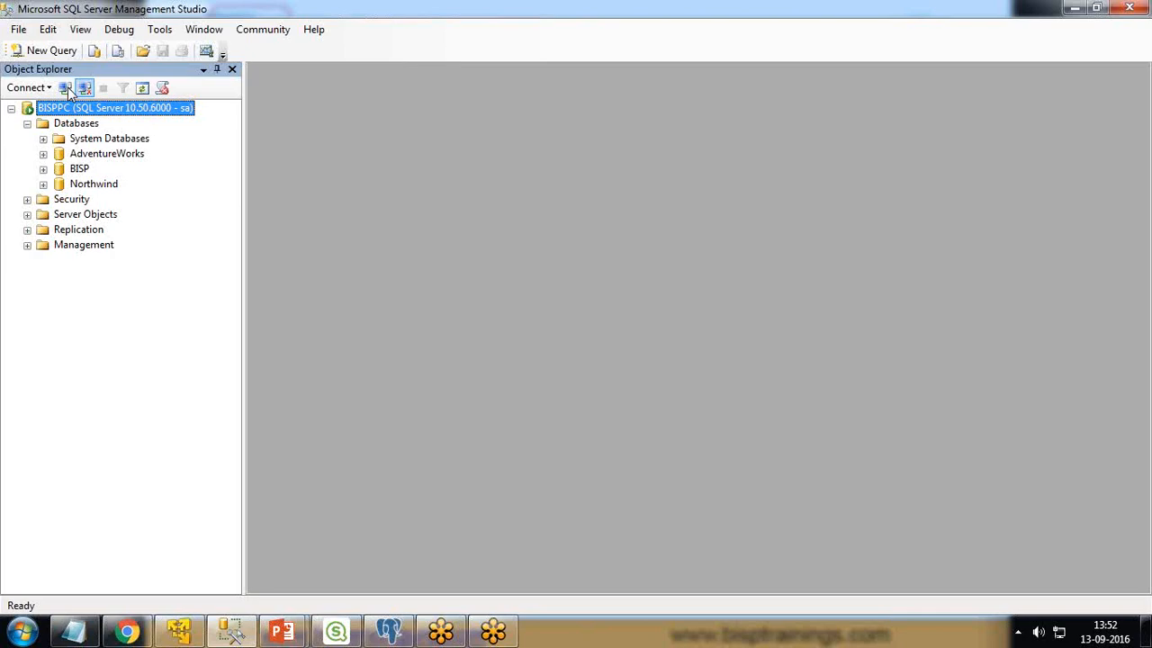
right_click(48, 114)
click(81, 118)
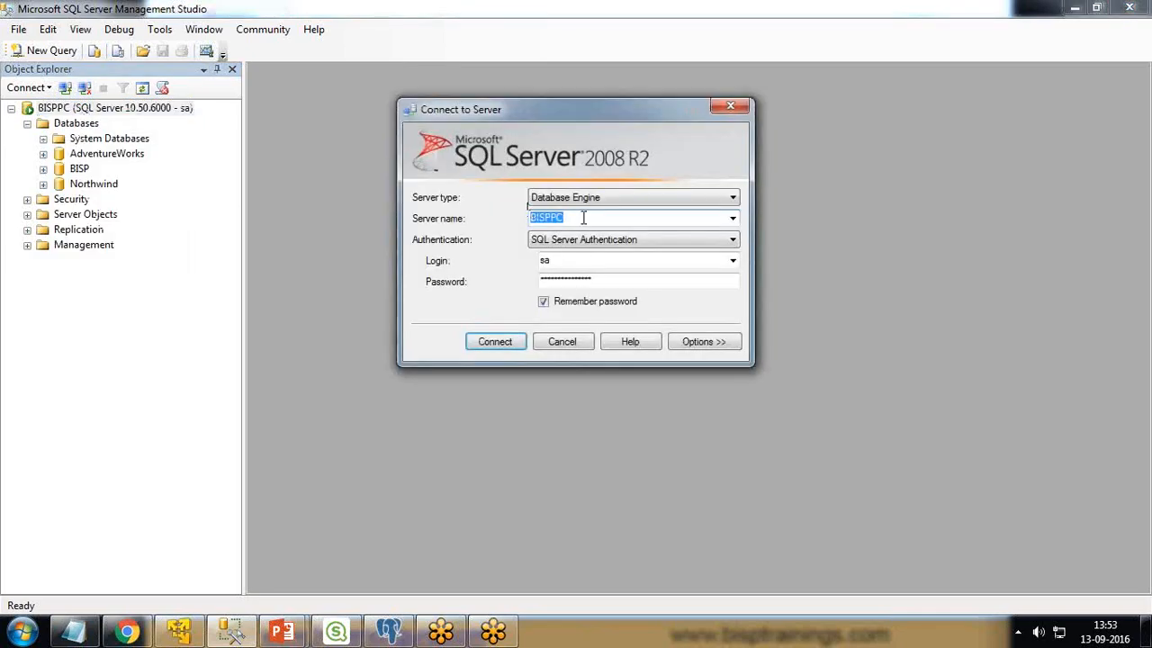
click(530, 266)
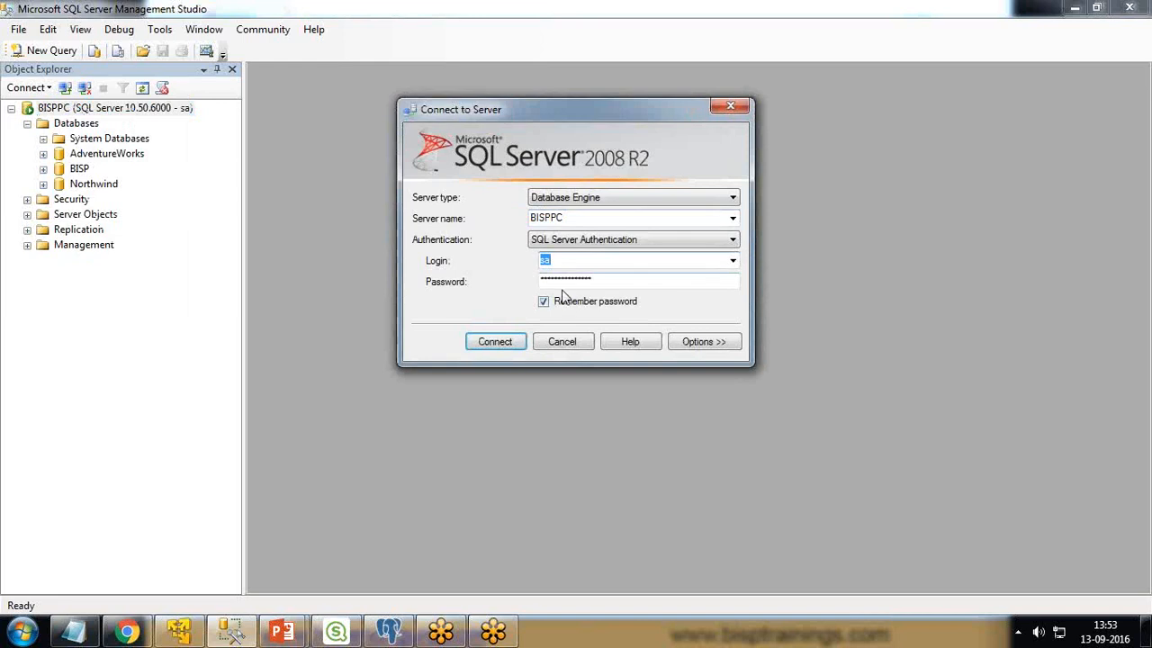
Return to Qlik Sense, review the connection's username and password fields, and test the connection.
click(320, 634)
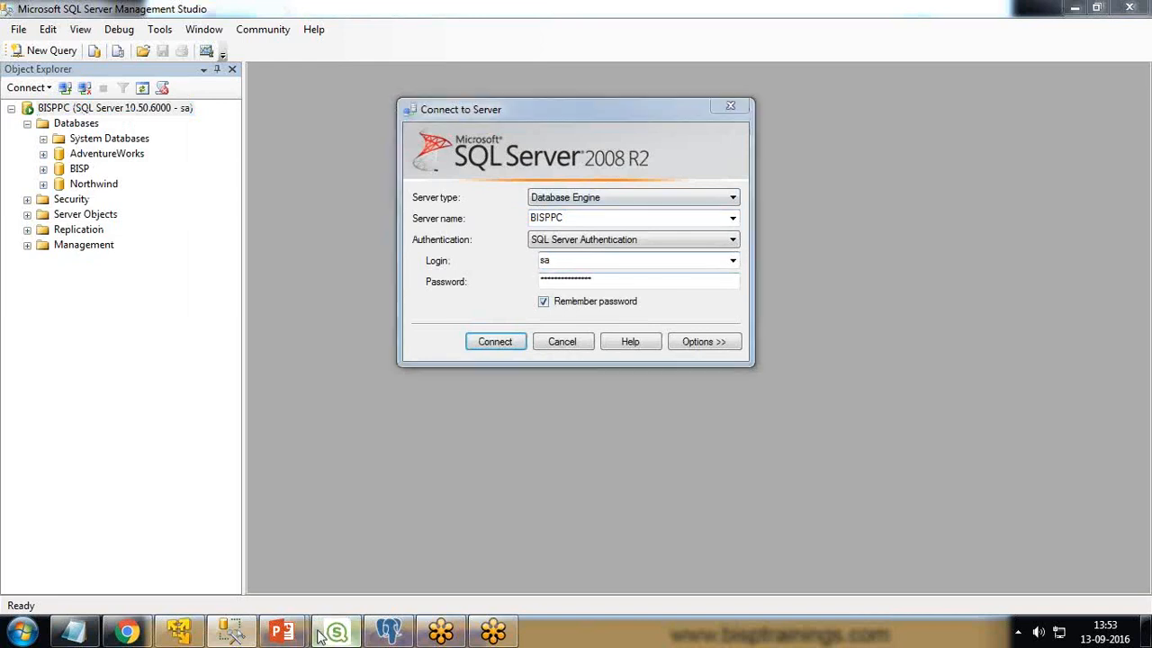
drag(423, 226, 366, 338)
drag(415, 369, 354, 376)
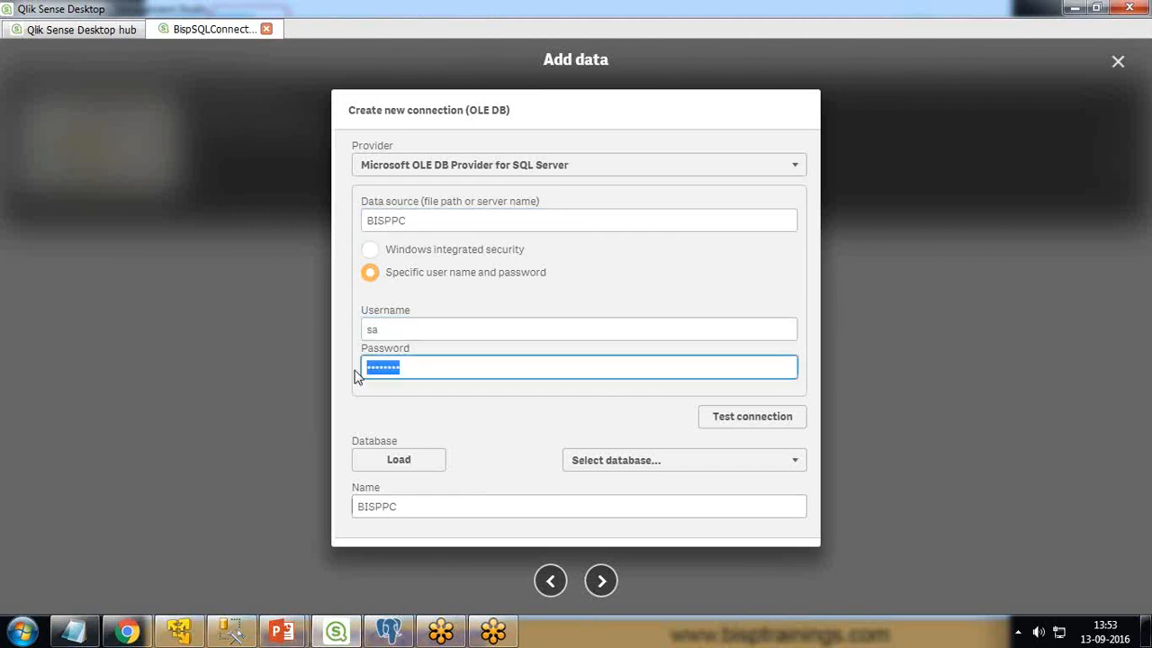
click(542, 435)
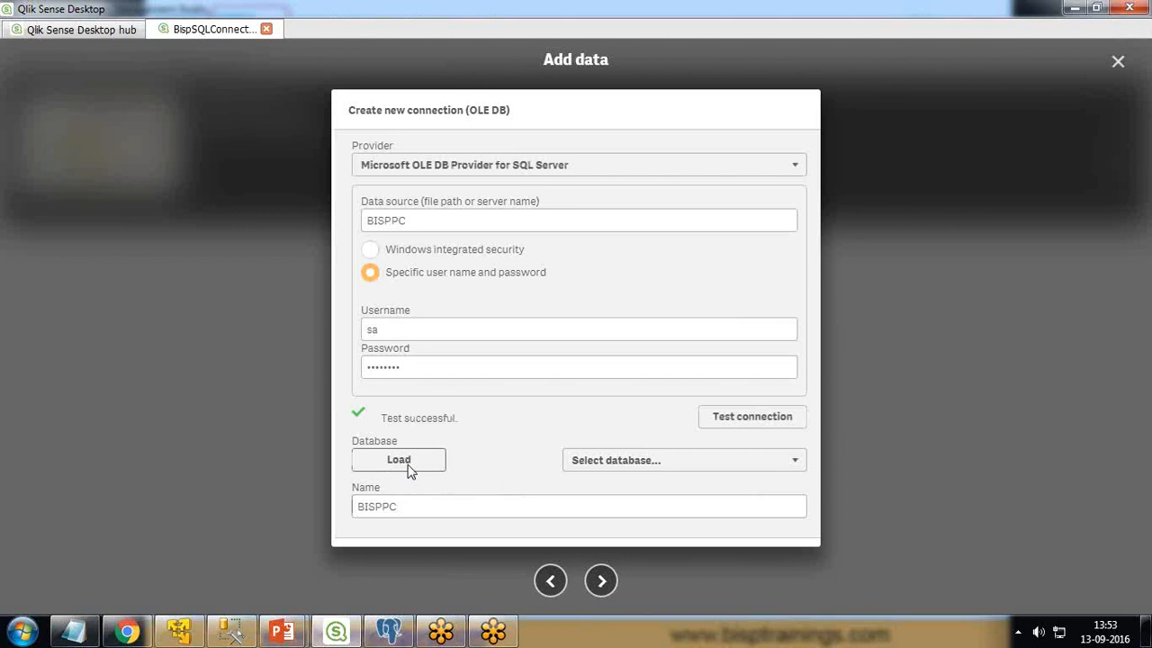
Load the server's databases, select AdventureWorks, and continue to data selection with the connection name BISPPC.
click(648, 463)
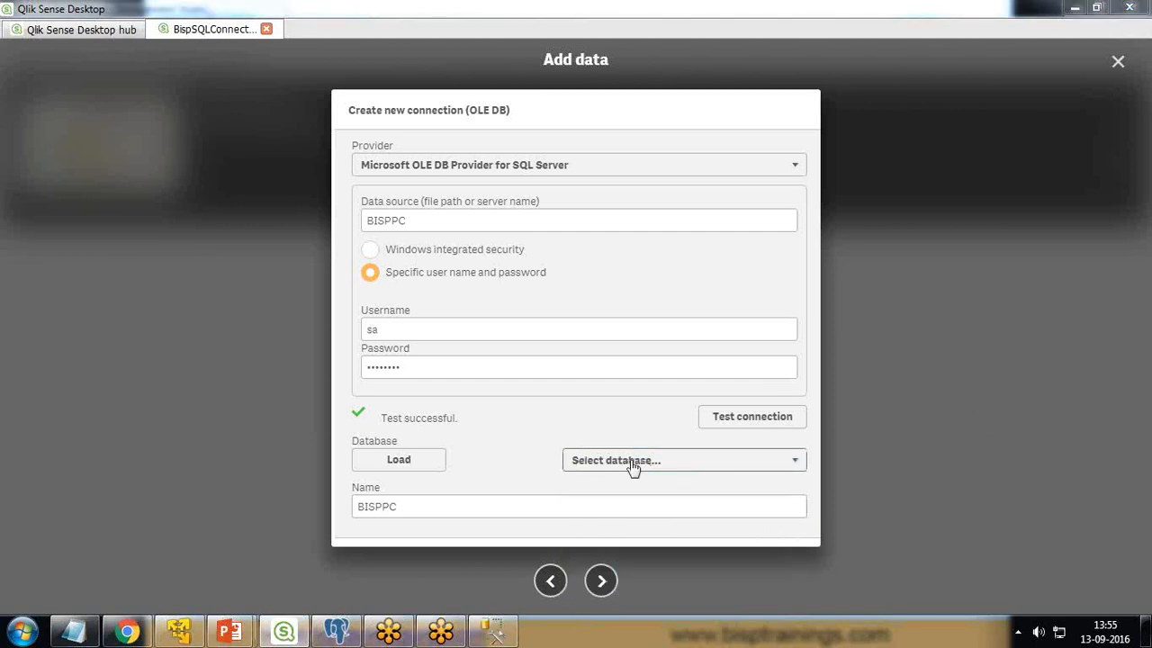
click(634, 462)
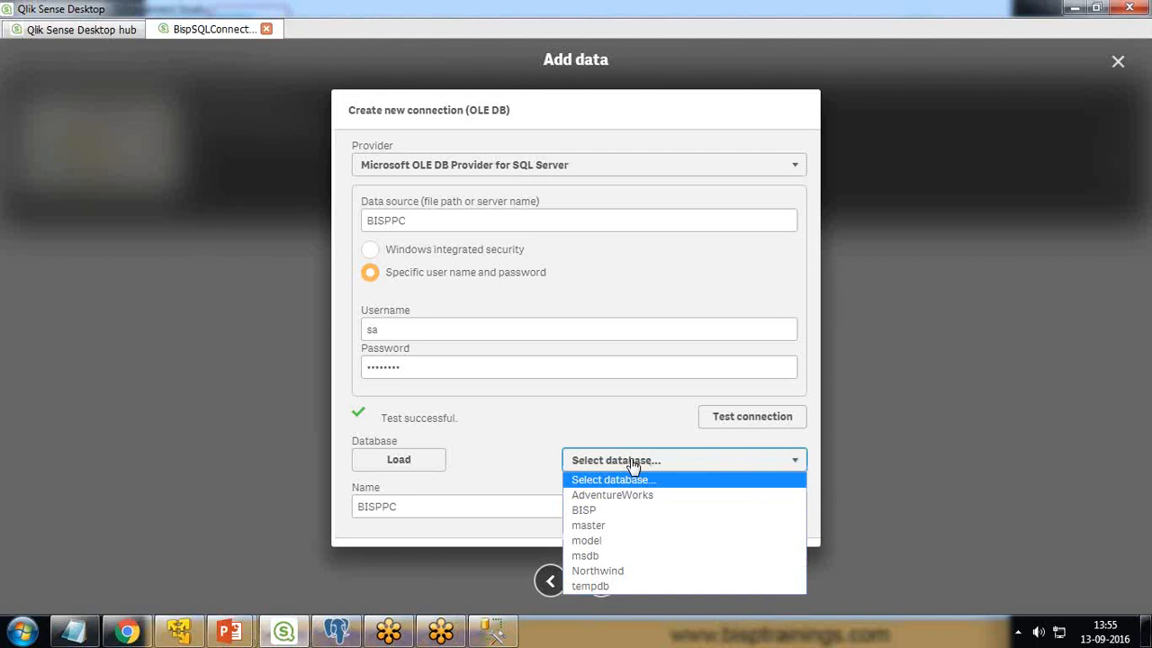
key(Down)
key(Return)
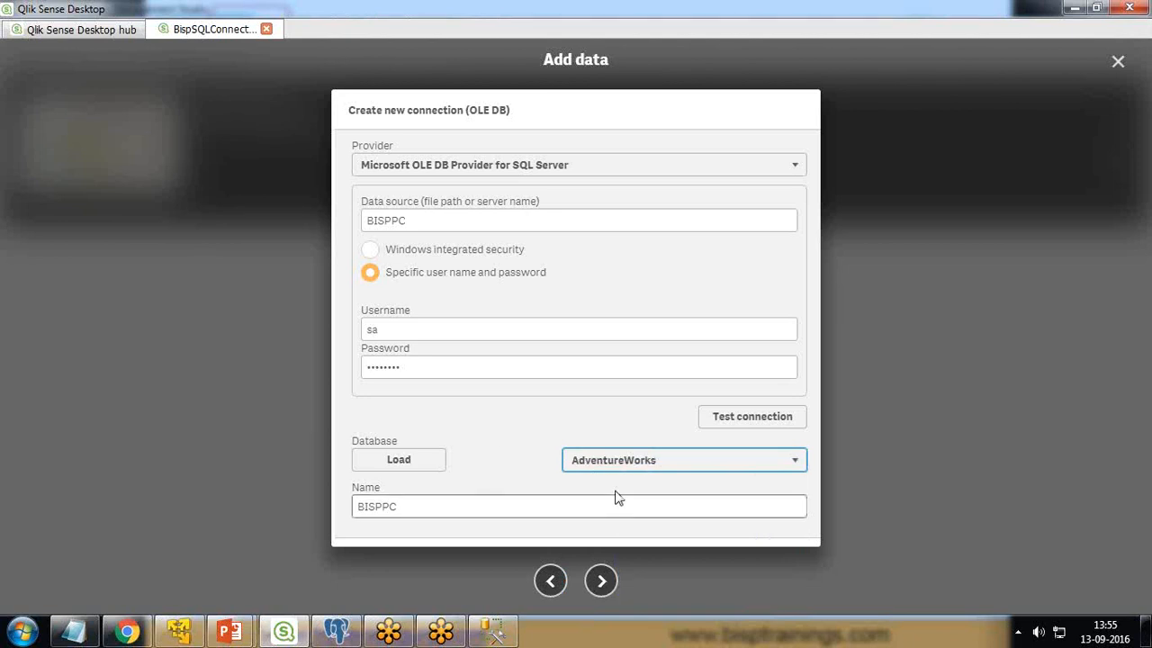
drag(424, 507, 318, 521)
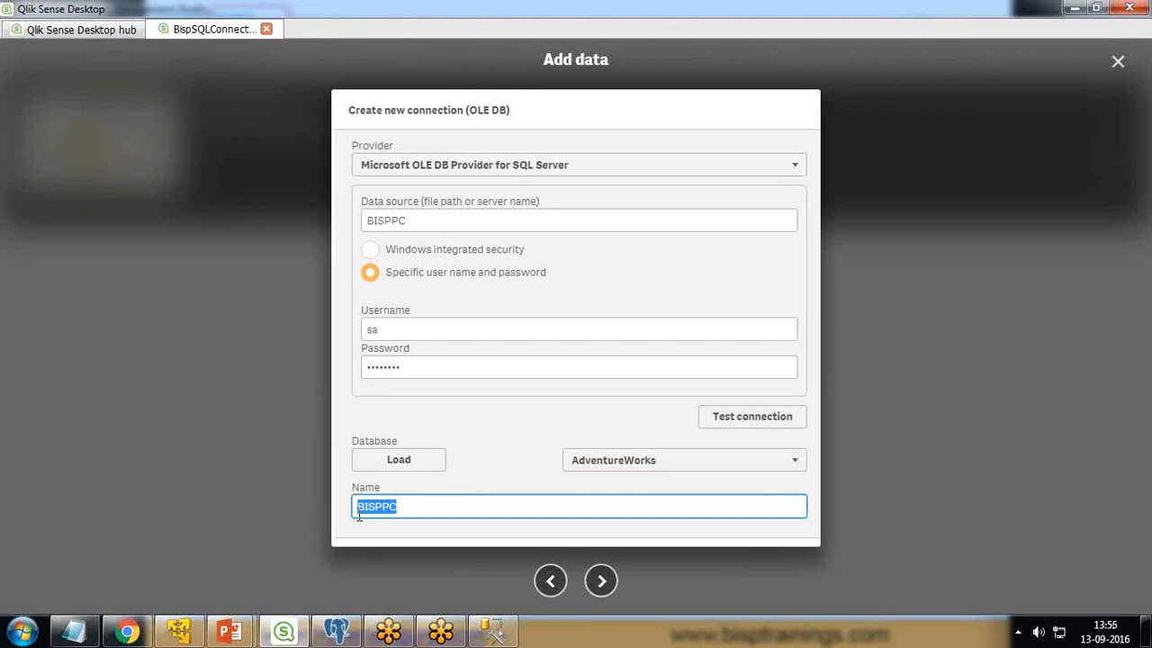
click(604, 582)
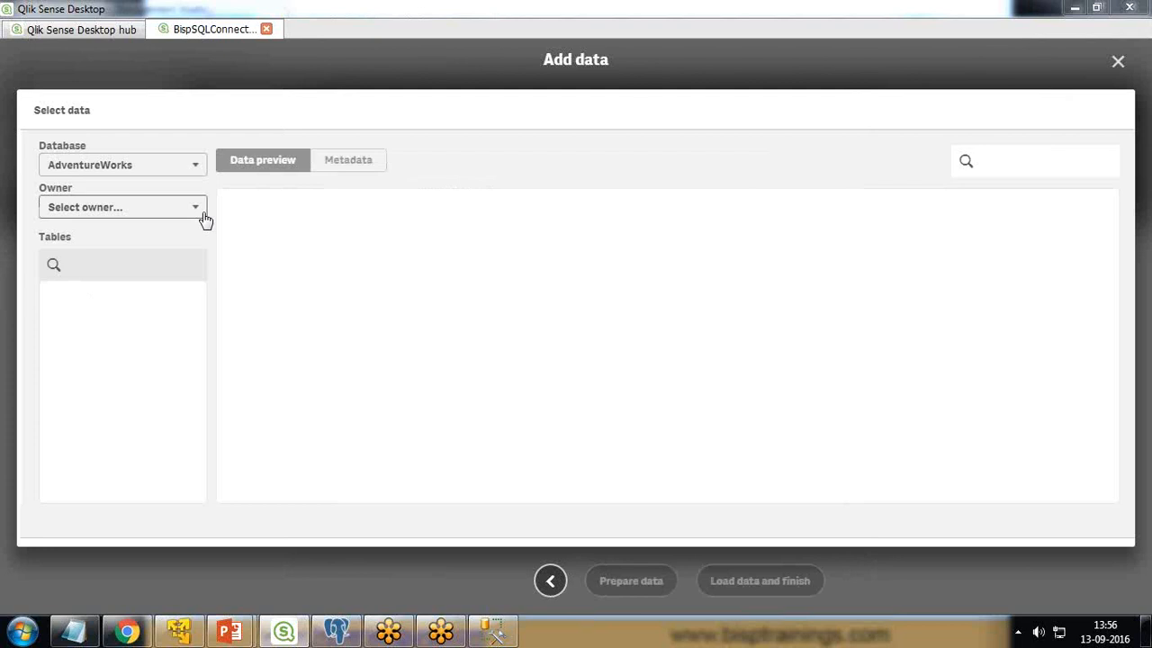
Choose AdventureWorks as the source database and view the available owners.
click(141, 168)
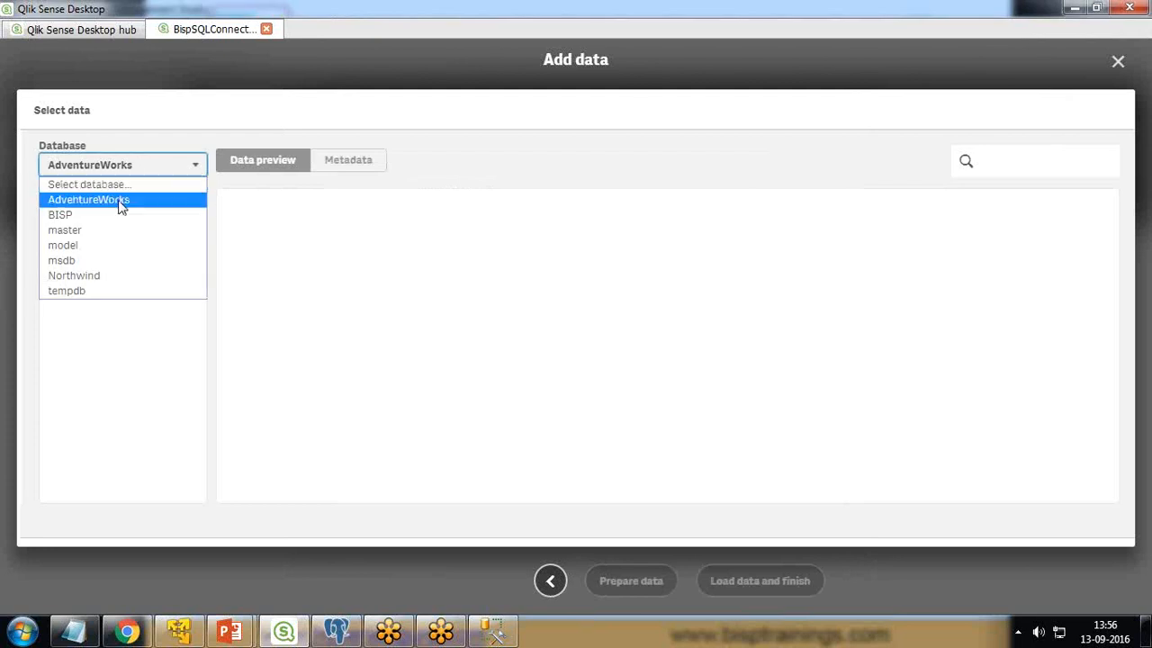
click(120, 203)
click(122, 210)
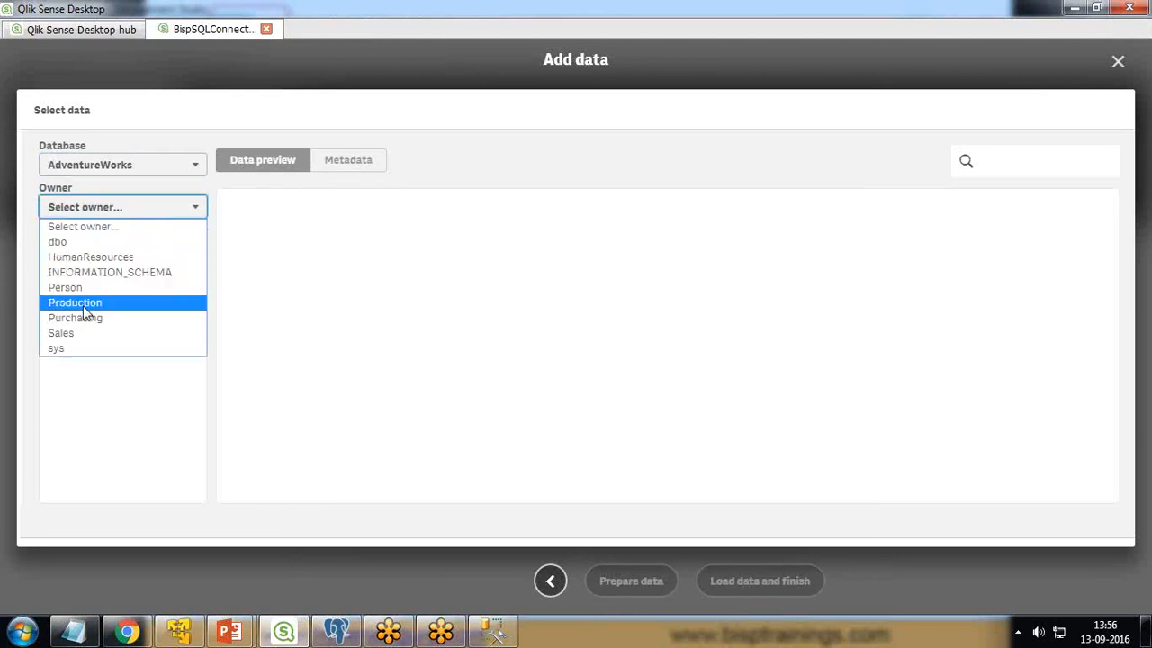
Switch to SQL Server Management Studio and identify the HumanResources.EmployeePayHistory table in the AdventureWorks database.
click(494, 629)
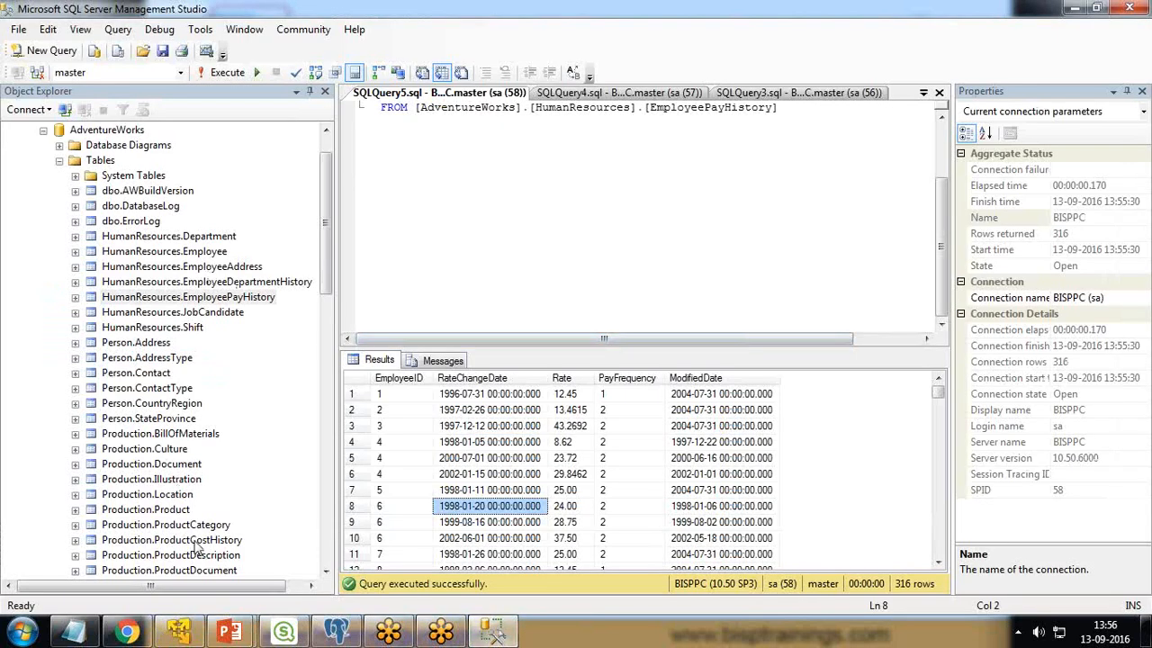
drag(536, 107, 760, 109)
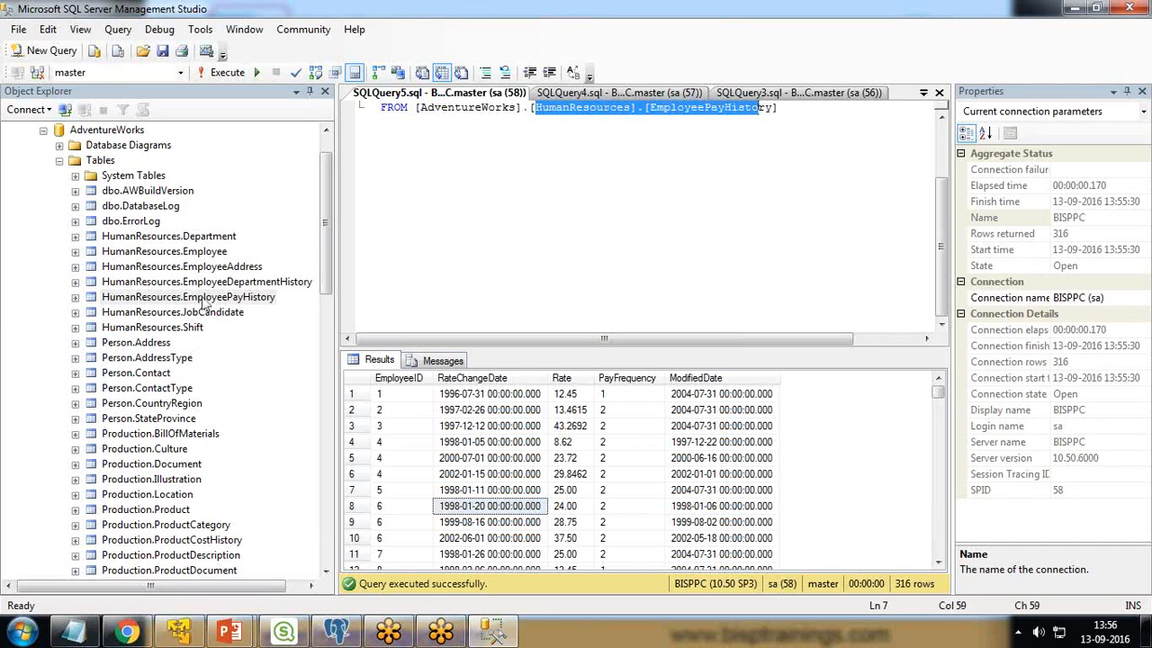
click(205, 304)
click(204, 304)
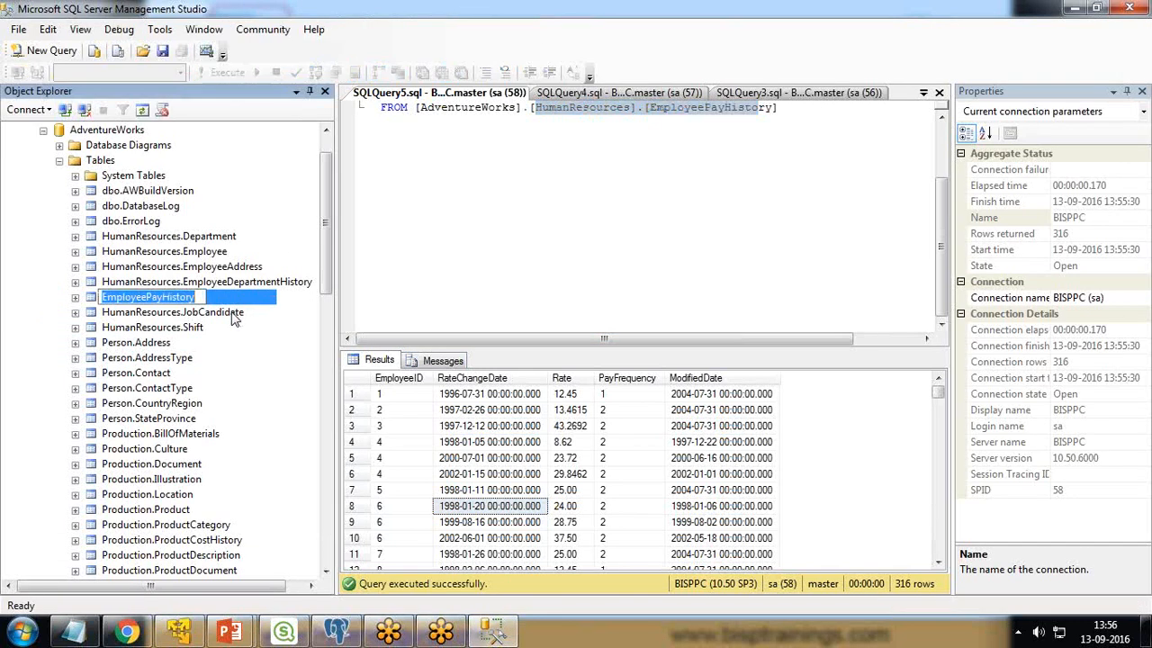
key(Escape)
Back in Qlik Sense, select the EmployeePayHistory table of the HumanResources owner and load its data into the app.
click(283, 633)
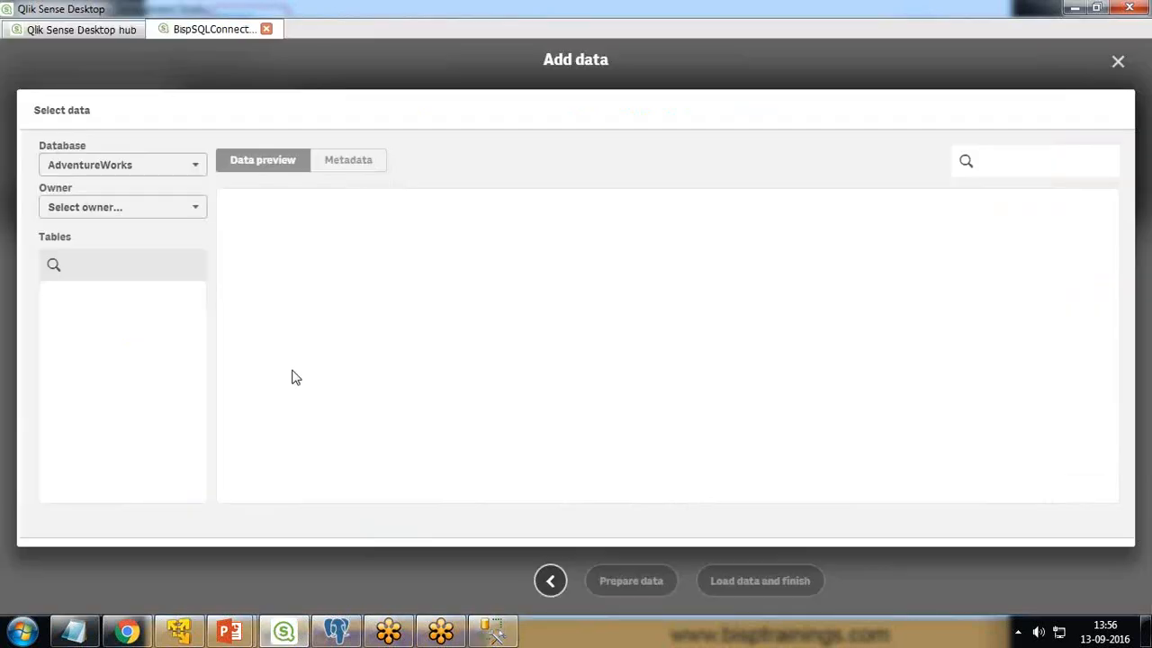
click(152, 207)
click(109, 256)
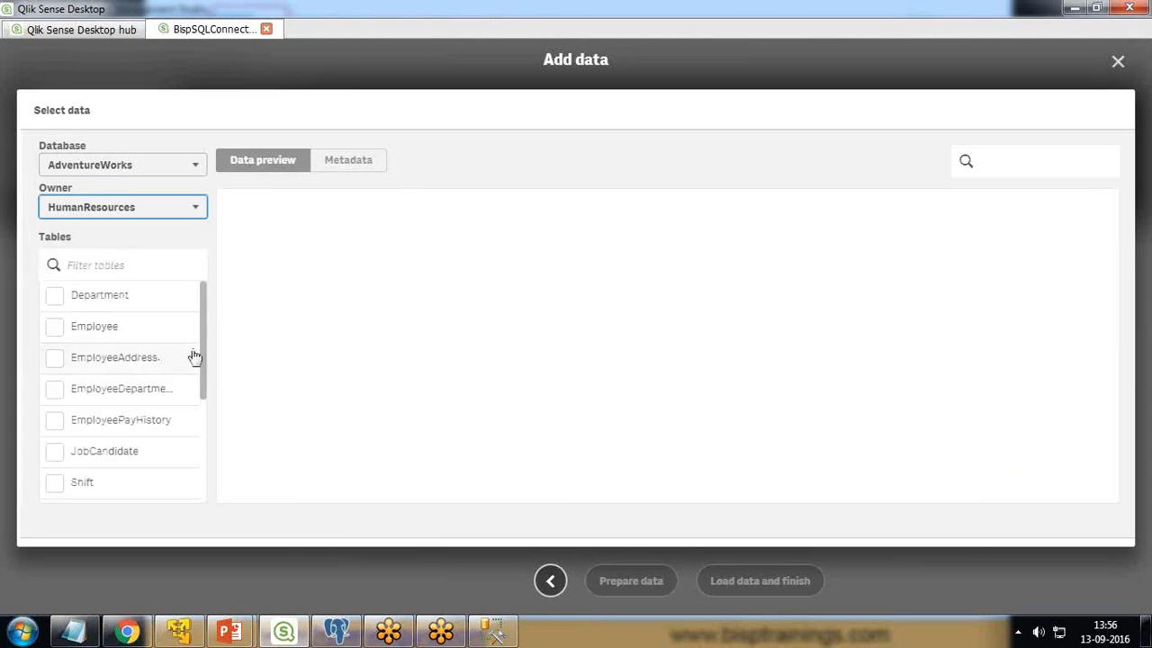
click(54, 423)
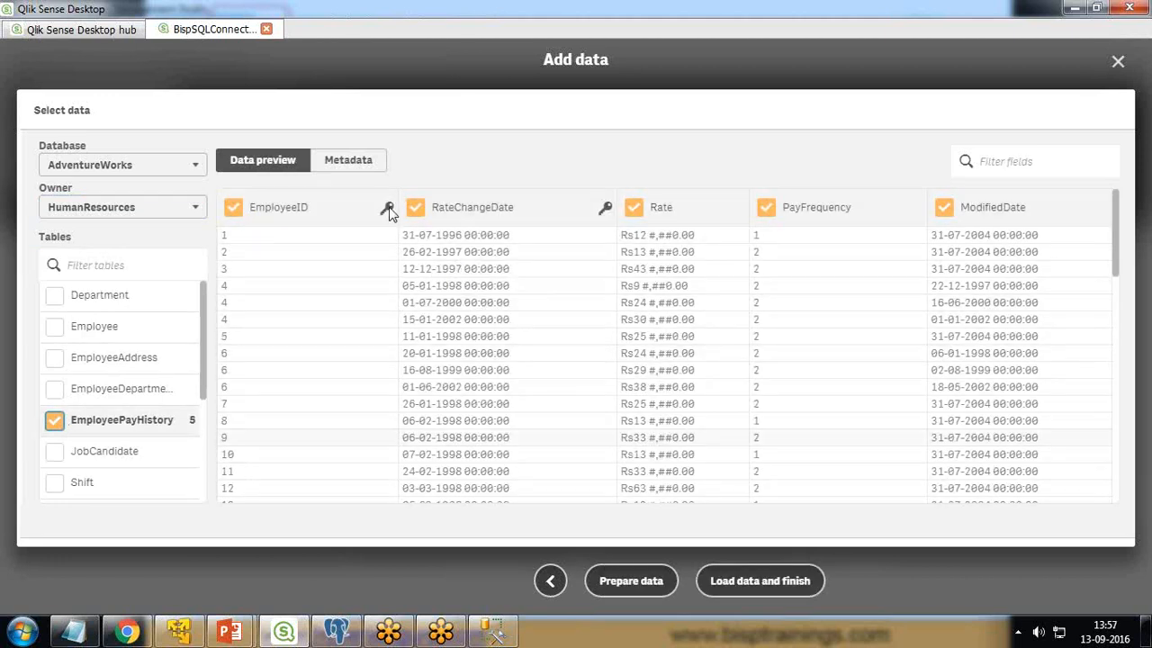
click(756, 581)
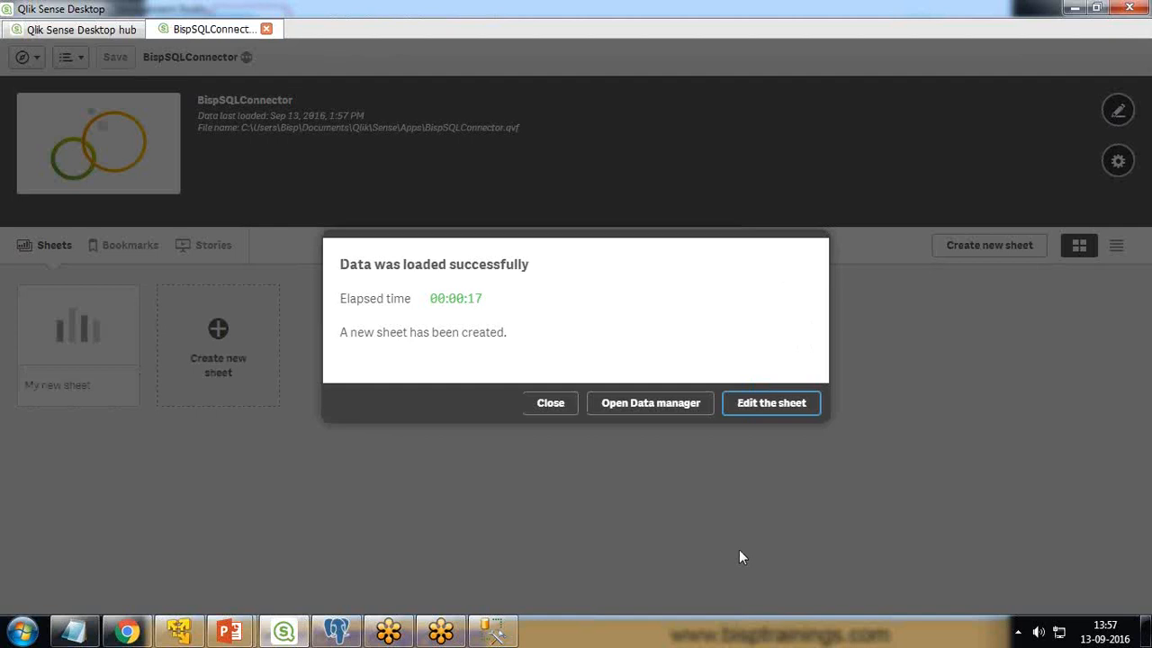
Open the new sheet for editing and place a bar chart on it.
click(771, 403)
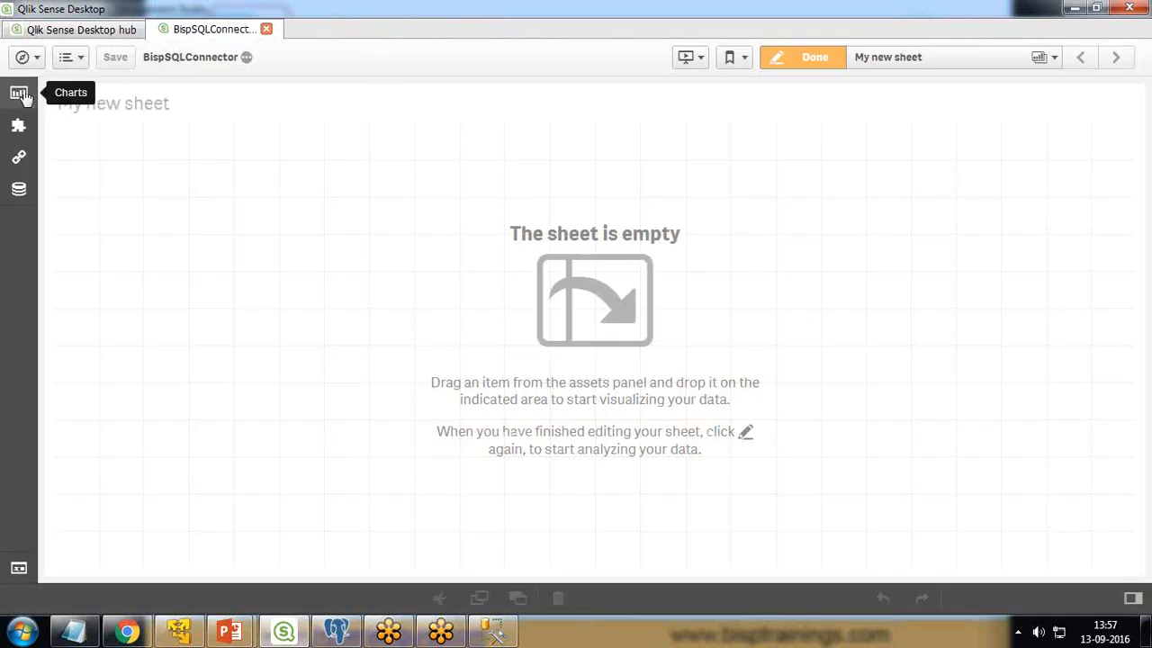
click(19, 92)
drag(90, 159, 506, 308)
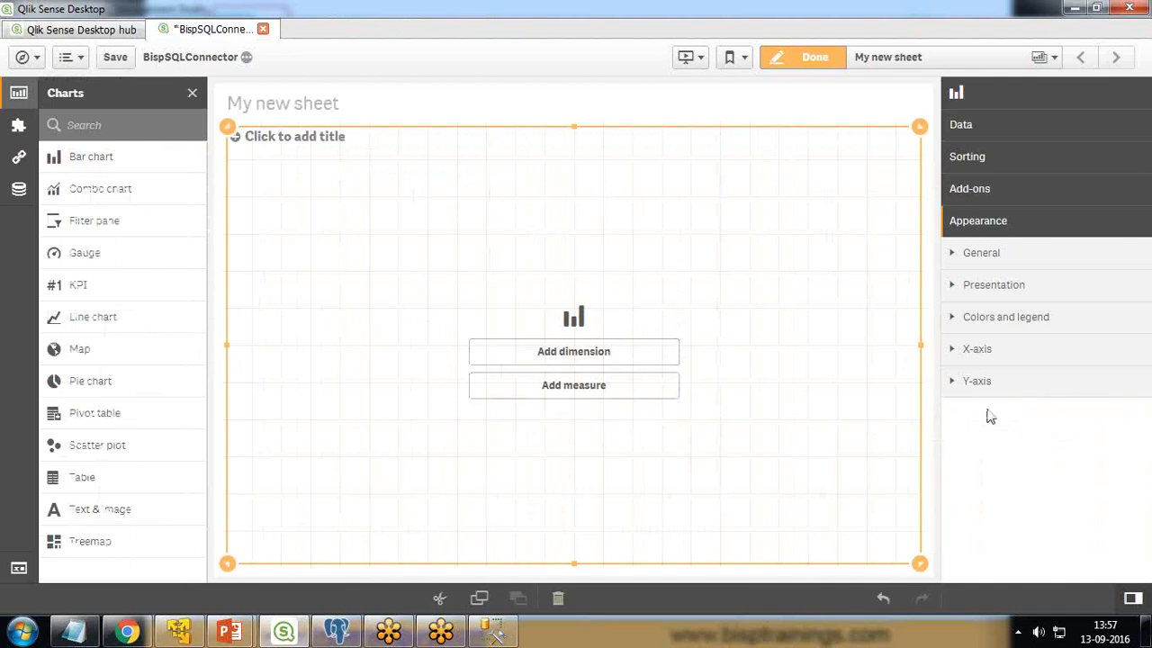
Add EmployeeID as the bar chart's dimension and Sum(Rate) as its measure.
click(513, 351)
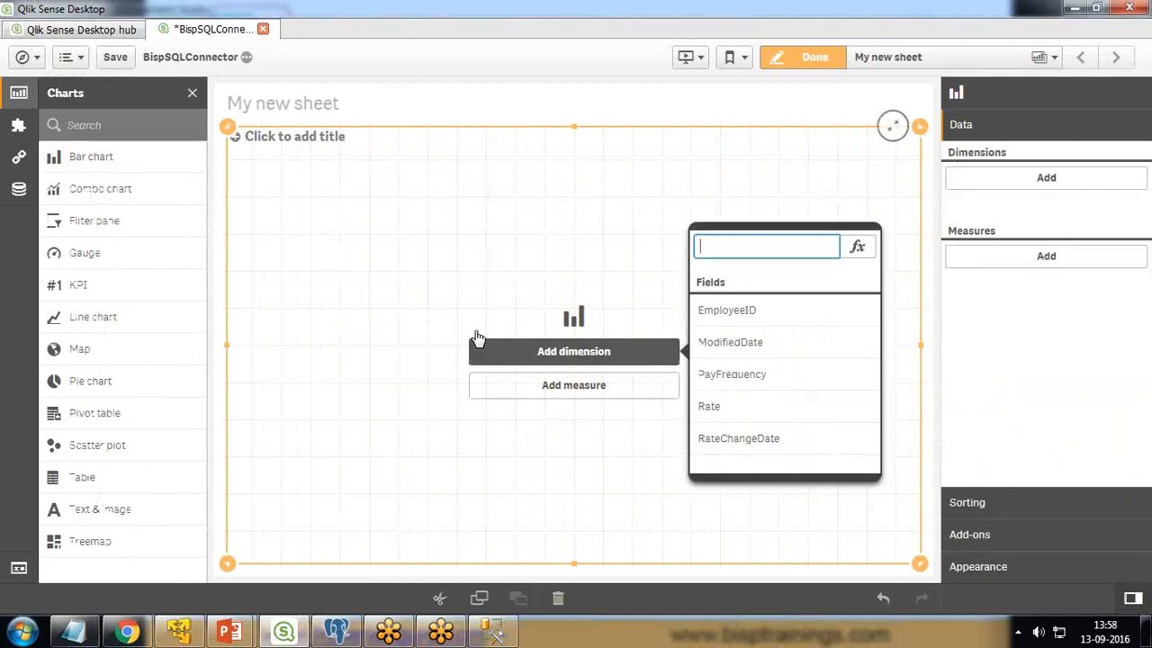
click(734, 314)
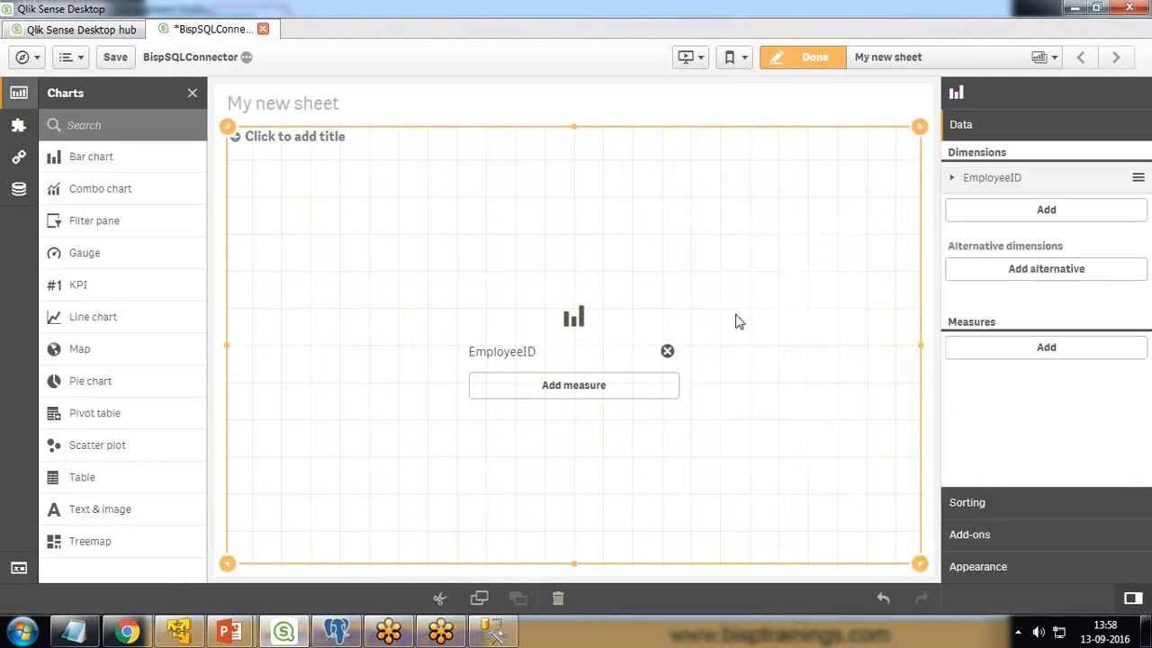
click(601, 389)
click(729, 441)
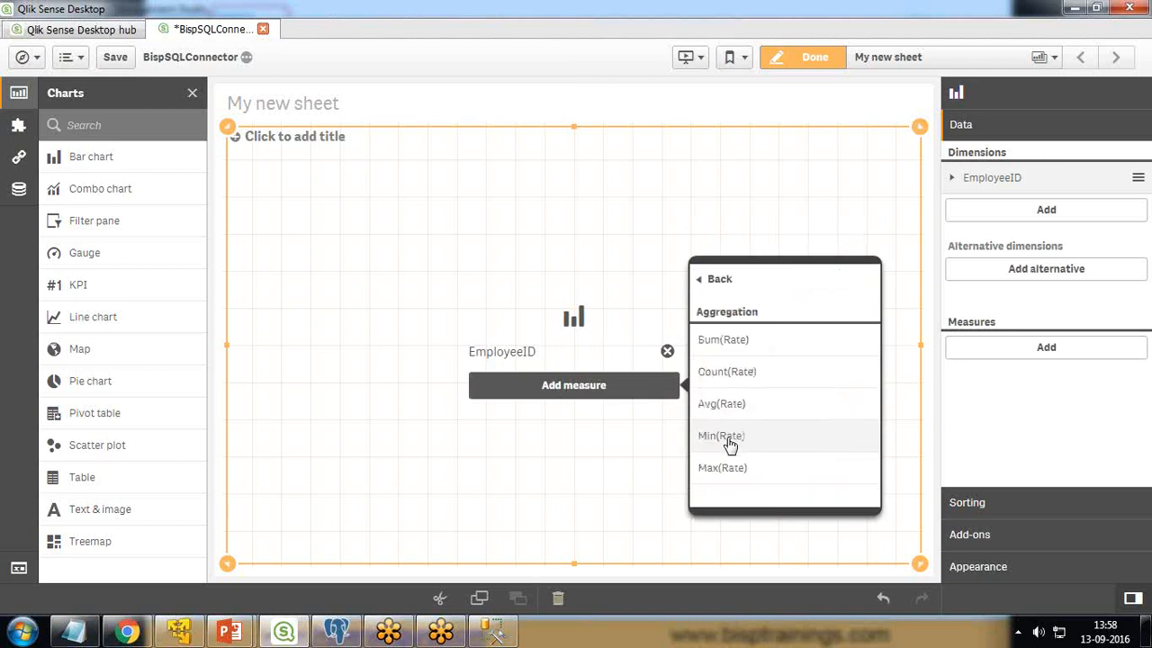
click(729, 342)
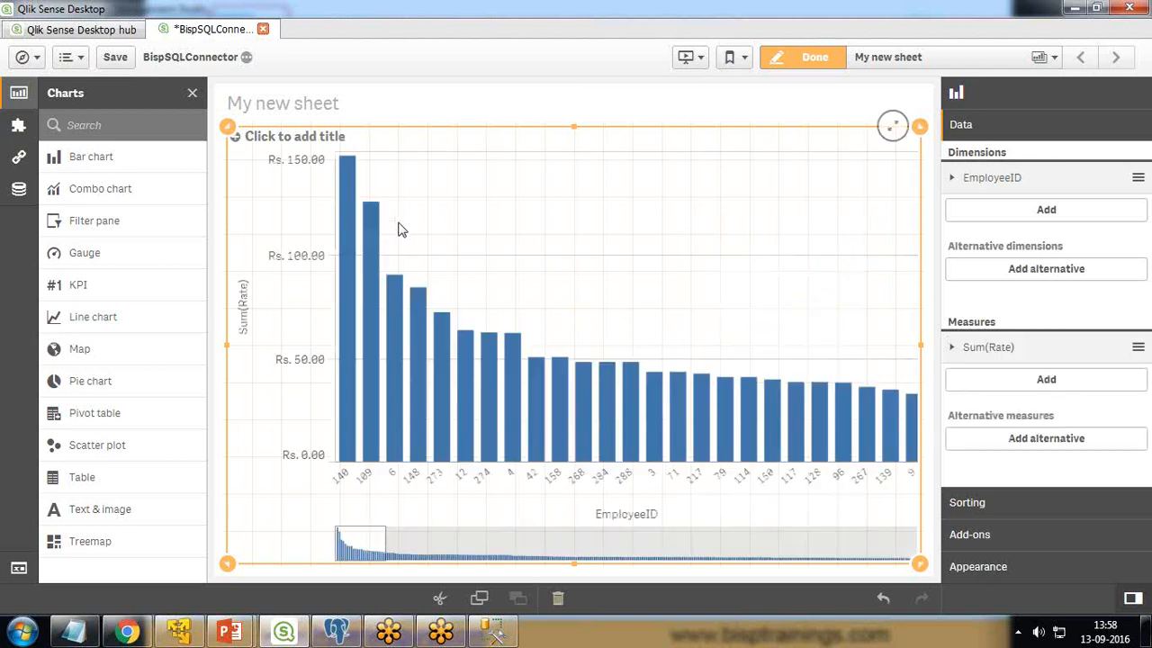